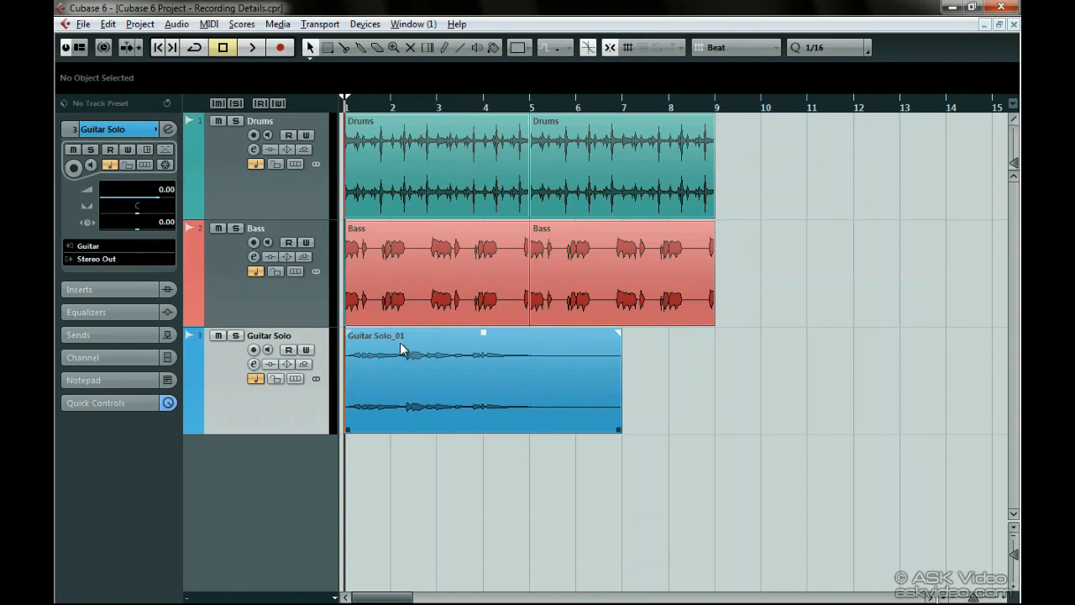
Step: Record-enable the Guitar Solo track and start playback from bar 7
{"action": "left_click", "coordinate": [623, 109]}
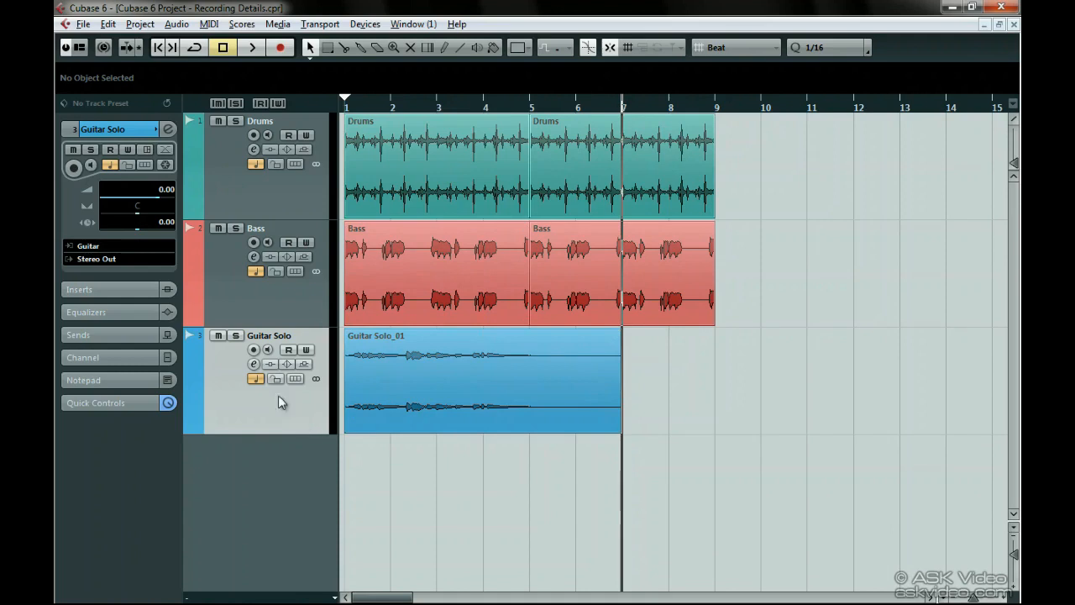
{"action": "left_click", "coordinate": [254, 351]}
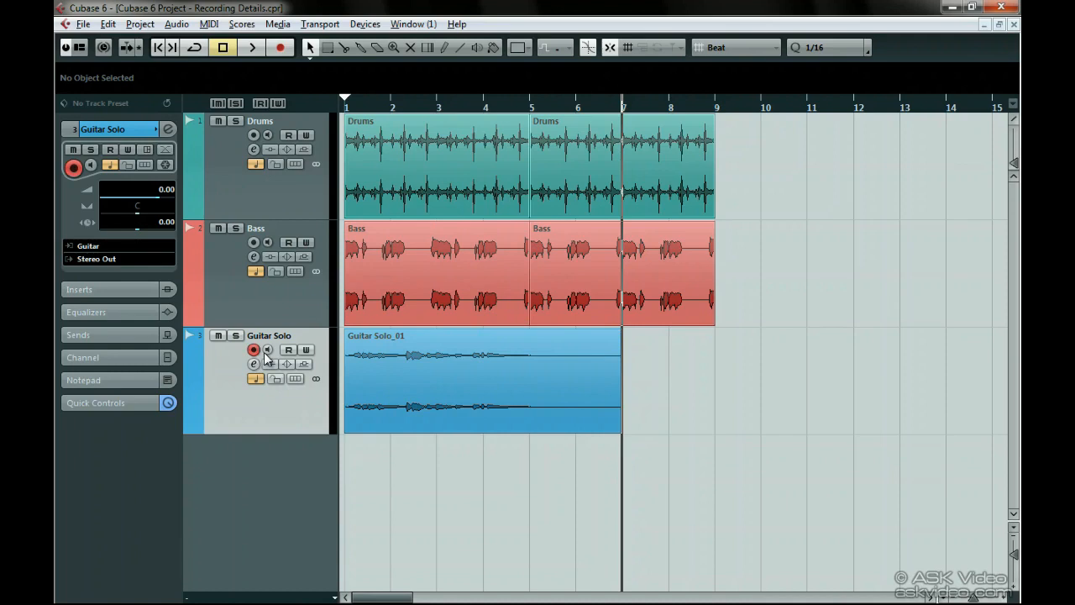
{"action": "left_click", "coordinate": [257, 48]}
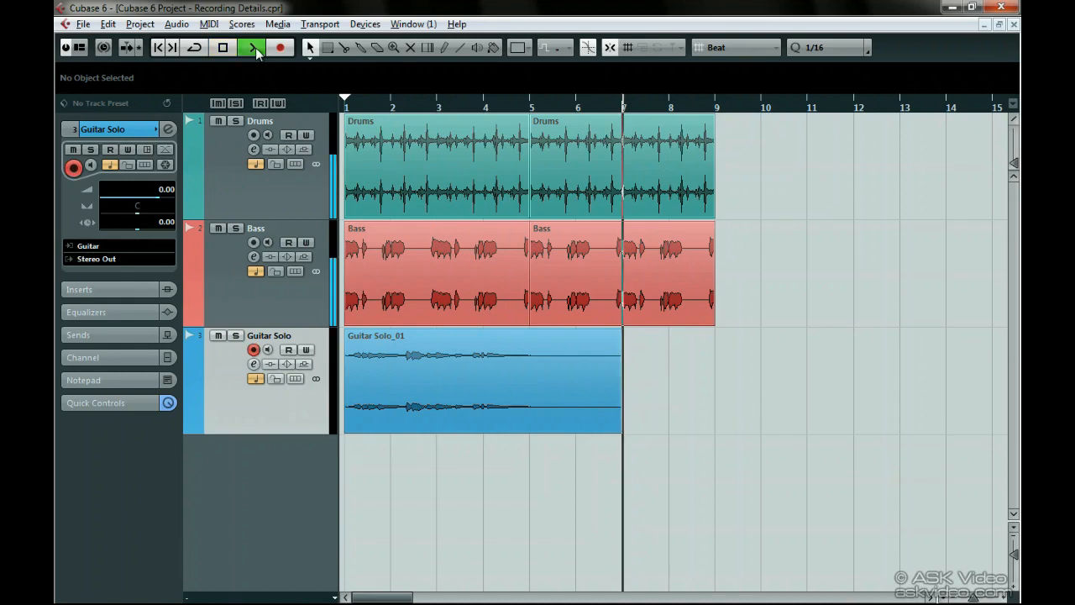
Step: Punch recording in and out during playback to capture five short clips on the Guitar Solo track, and stop the transport
{"action": "left_click", "coordinate": [279, 51]}
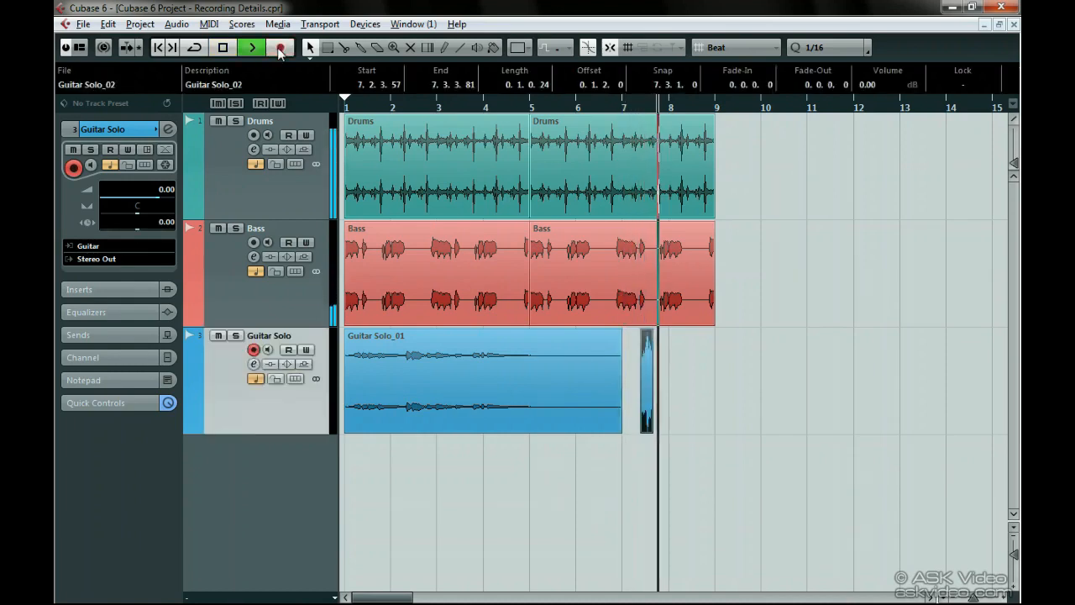
{"action": "left_click", "coordinate": [280, 52]}
{"action": "left_click", "coordinate": [279, 52]}
{"action": "left_click", "coordinate": [279, 52]}
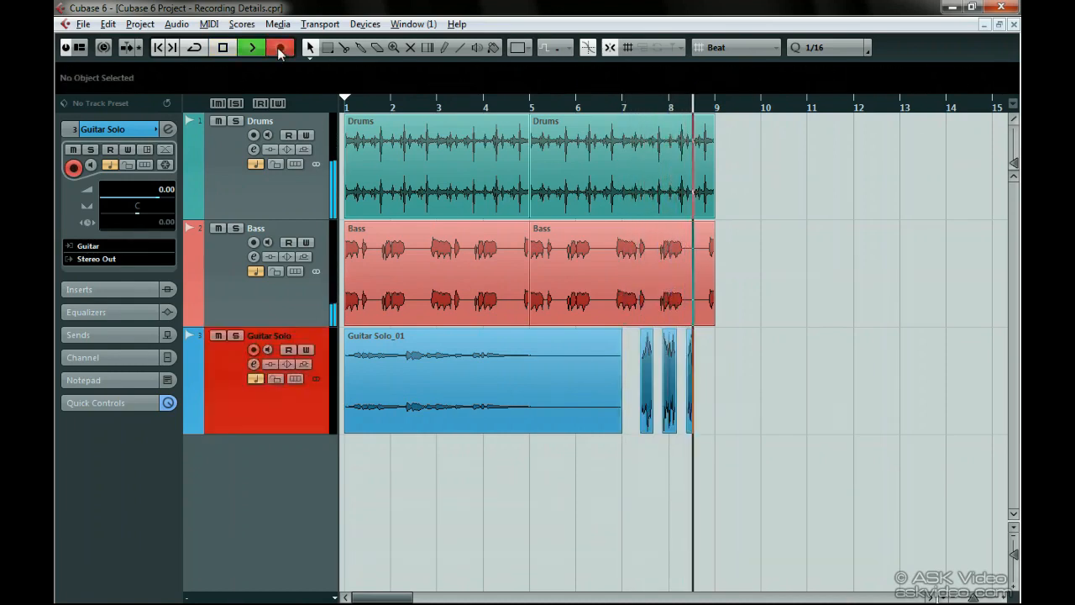
{"action": "left_click", "coordinate": [280, 52]}
{"action": "left_click", "coordinate": [280, 52]}
{"action": "left_click", "coordinate": [279, 52]}
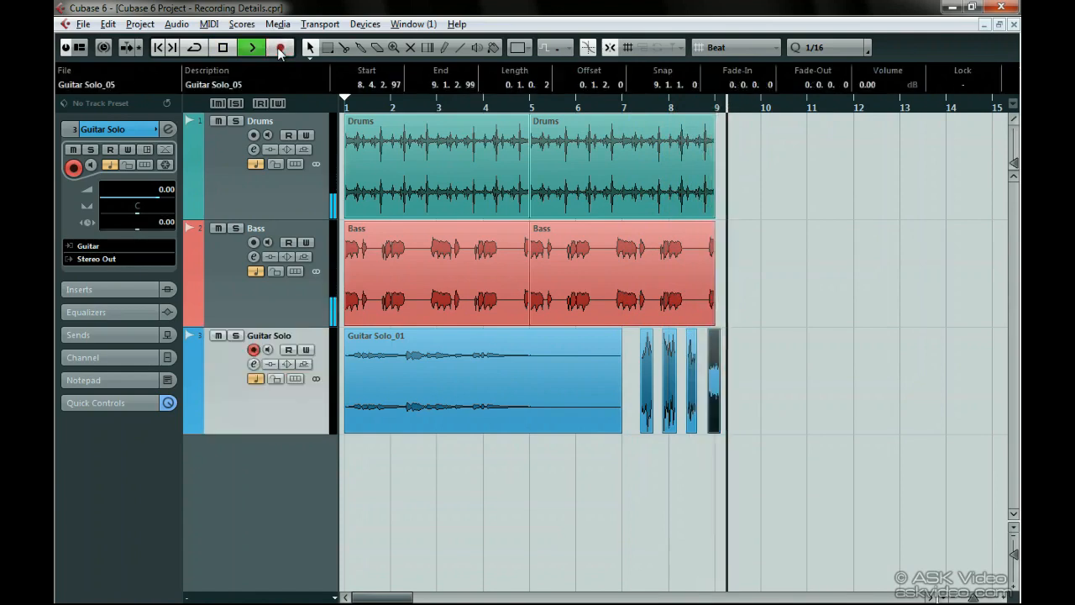
{"action": "left_click", "coordinate": [280, 53]}
{"action": "left_click", "coordinate": [279, 52]}
{"action": "key", "text": "space"}
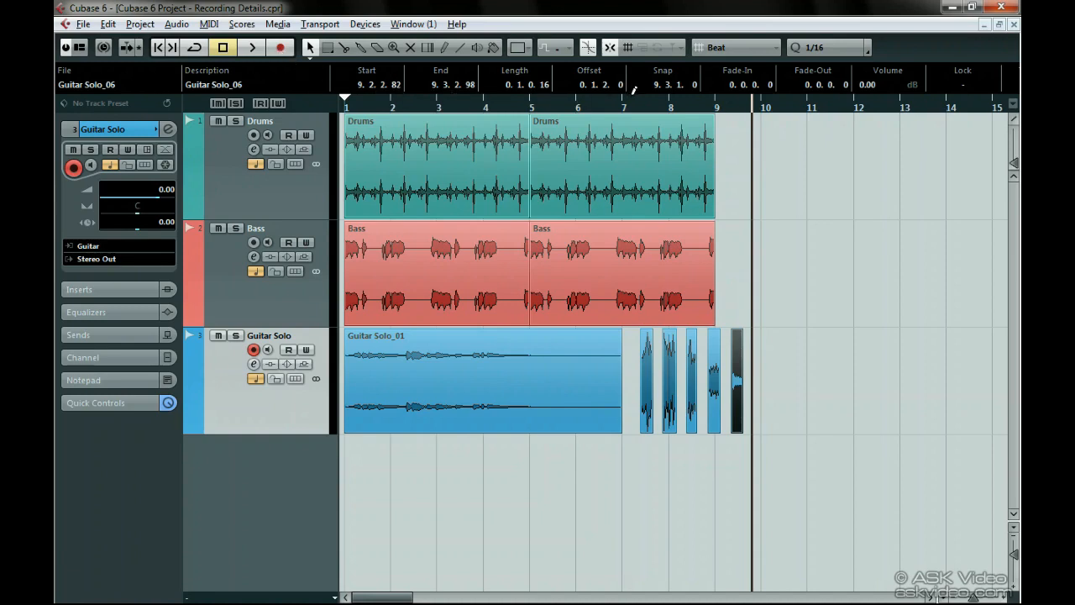
Step: Delete the five short punched-in clips that follow Guitar Solo_01 on the Guitar Solo track
{"action": "left_click", "coordinate": [656, 104]}
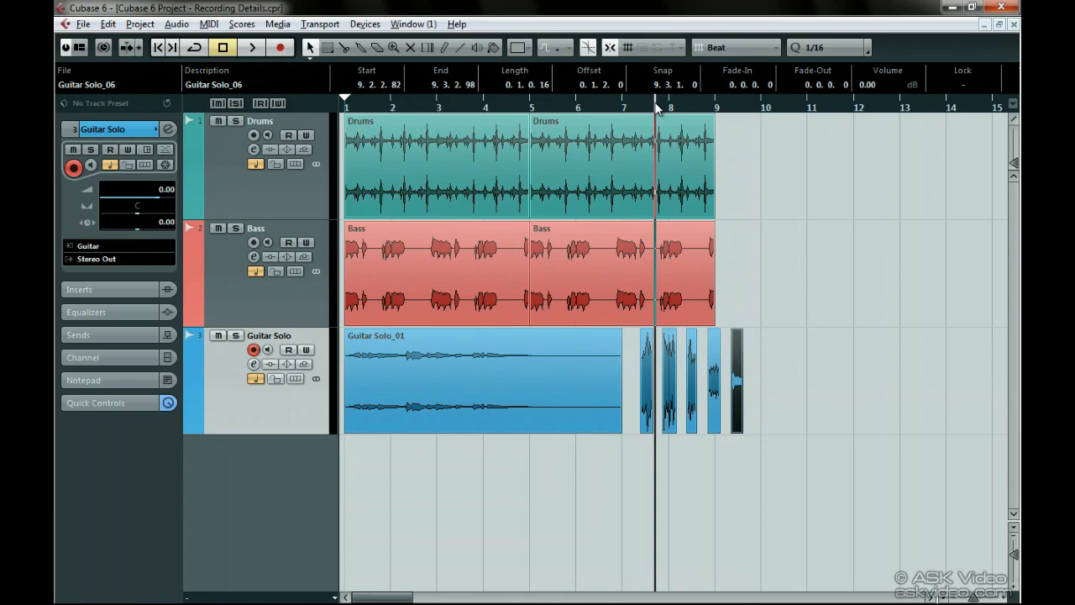
{"action": "left_click_drag", "start_coordinate": [656, 107], "coordinate": [670, 144]}
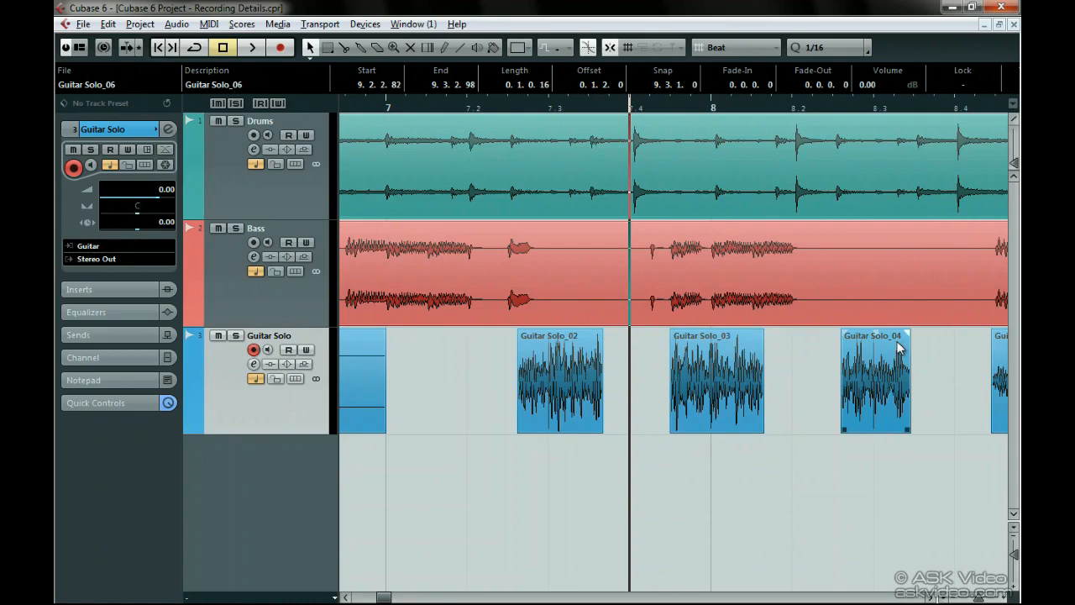
{"action": "left_click_drag", "start_coordinate": [560, 109], "coordinate": [321, 55]}
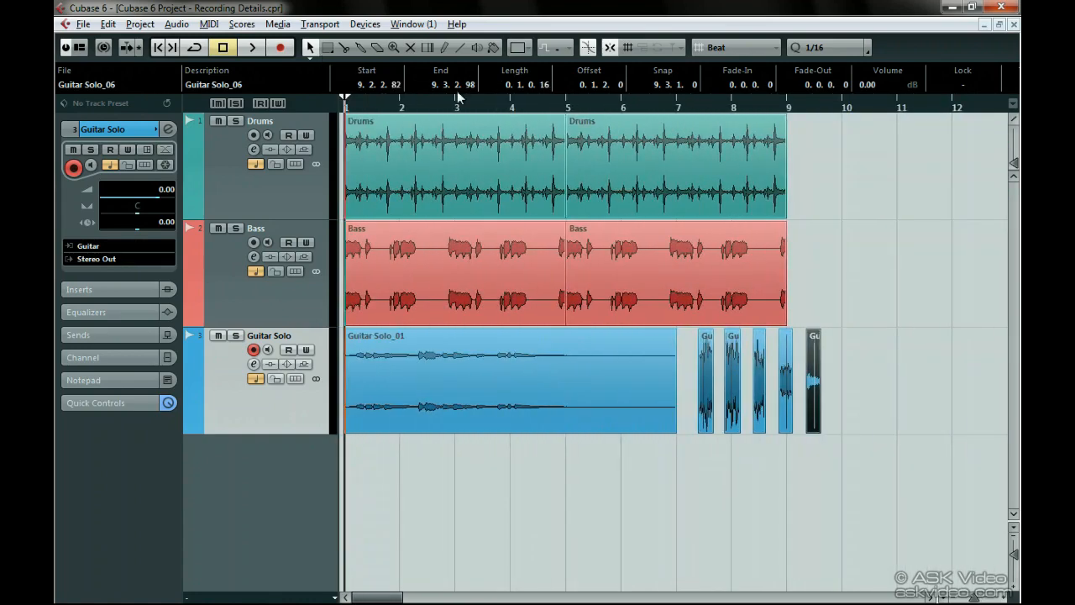
{"action": "left_click_drag", "start_coordinate": [914, 360], "coordinate": [694, 383]}
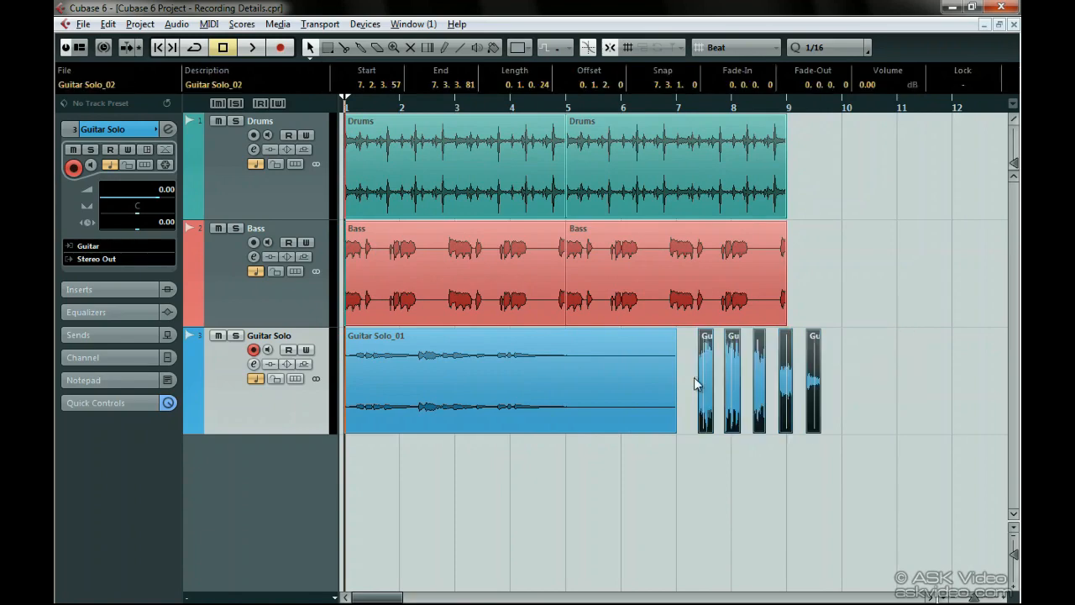
{"action": "key", "text": "Delete"}
Step: Review the Parts Get Track Names option in the Editing preferences and close the dialog
{"action": "key", "text": "ctrl+comma"}
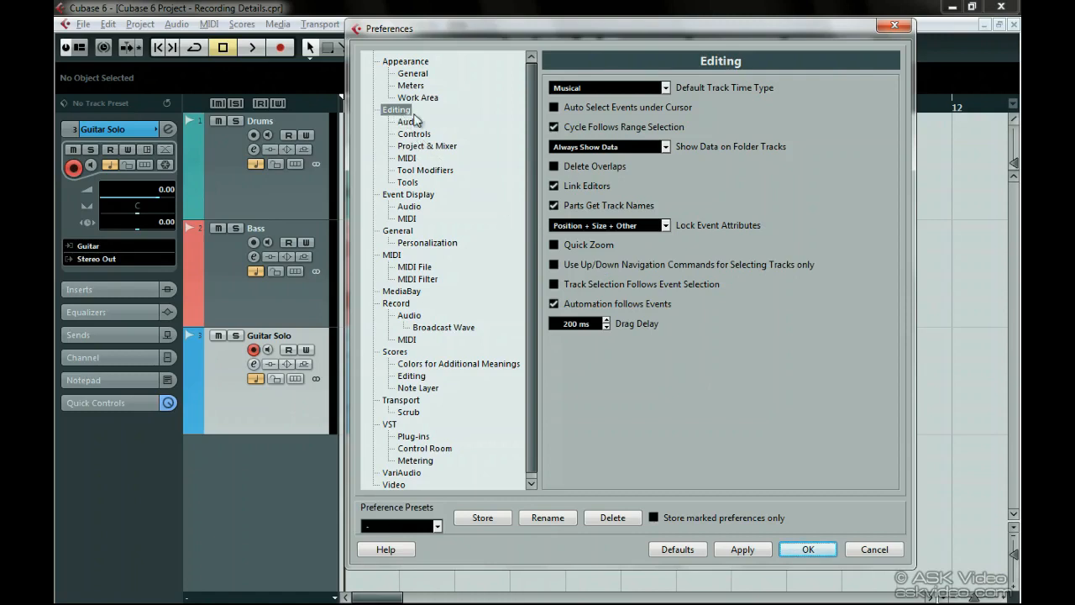
{"action": "left_click", "coordinate": [554, 205]}
{"action": "left_click", "coordinate": [810, 548]}
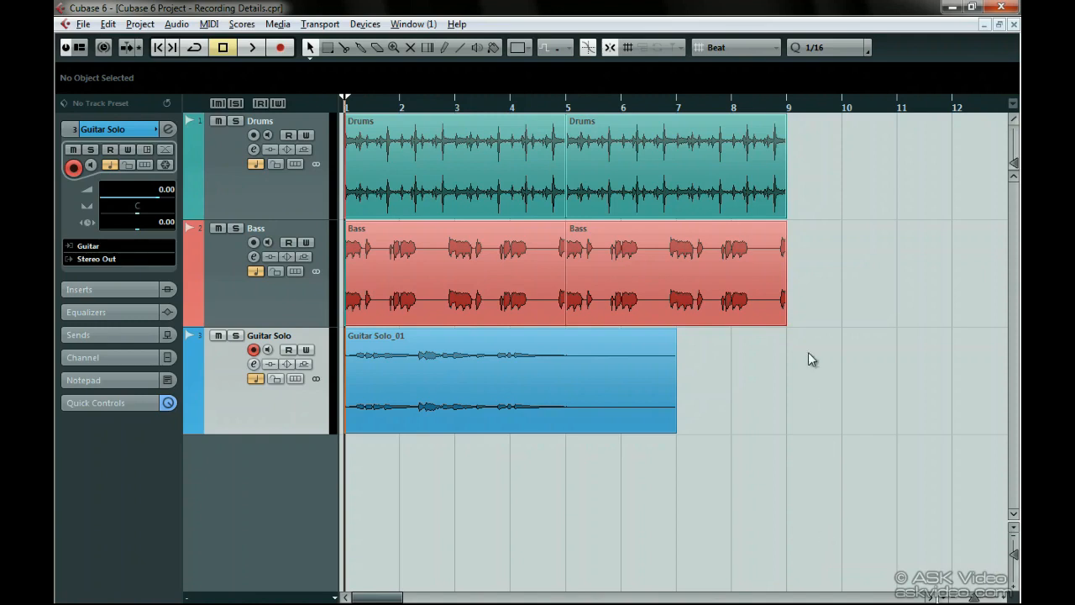
Step: Move the second Drums event onto the Bass track at 6.3.1.0 and convert it to an audio part
{"action": "left_click", "coordinate": [747, 190]}
{"action": "left_click_drag", "start_coordinate": [711, 166], "coordinate": [786, 300]}
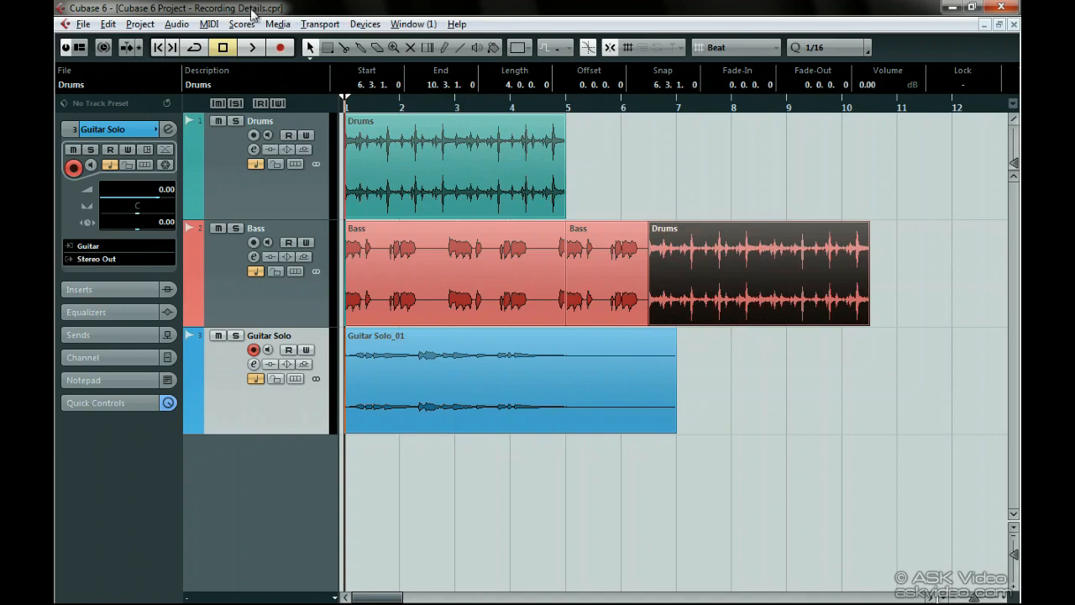
{"action": "left_click", "coordinate": [184, 23]}
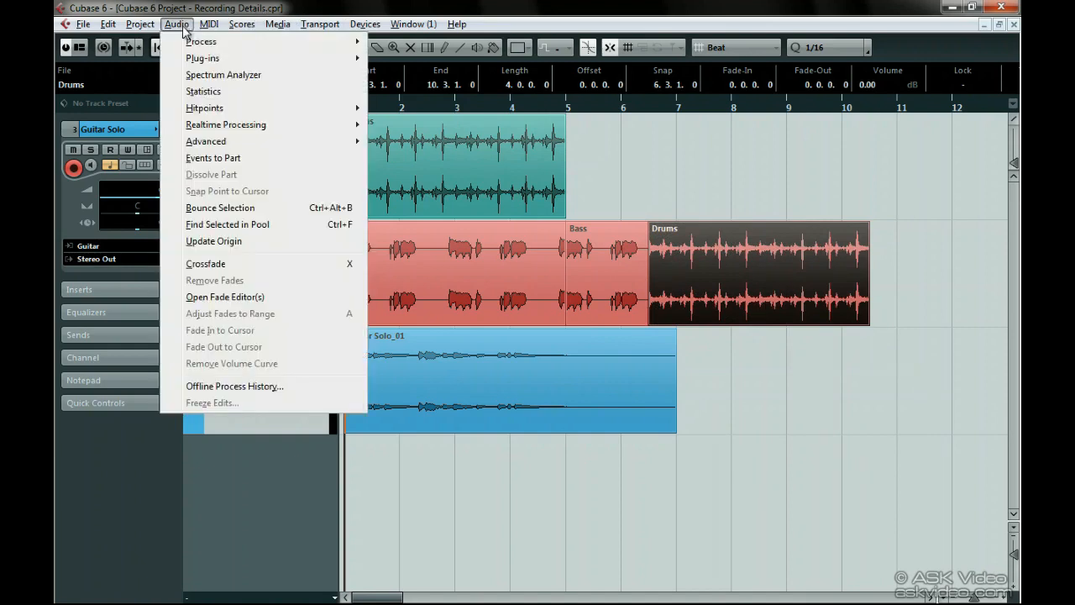
{"action": "left_click", "coordinate": [273, 160]}
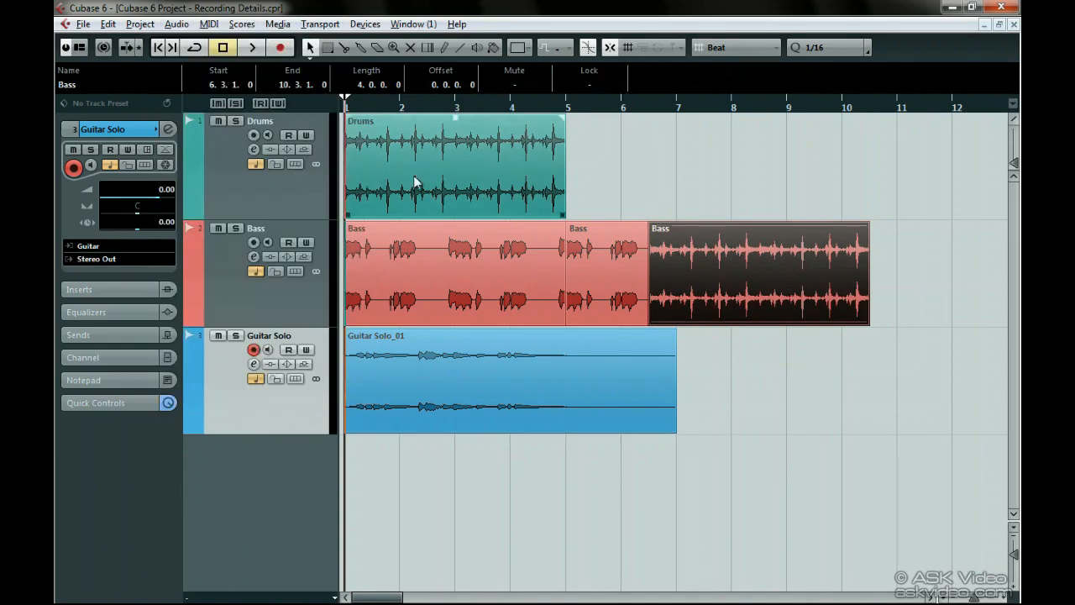
Step: Move the new audio part onto the Guitar Solo track, and return it to the Drums track at bar 5
{"action": "left_click_drag", "start_coordinate": [708, 249], "coordinate": [704, 366]}
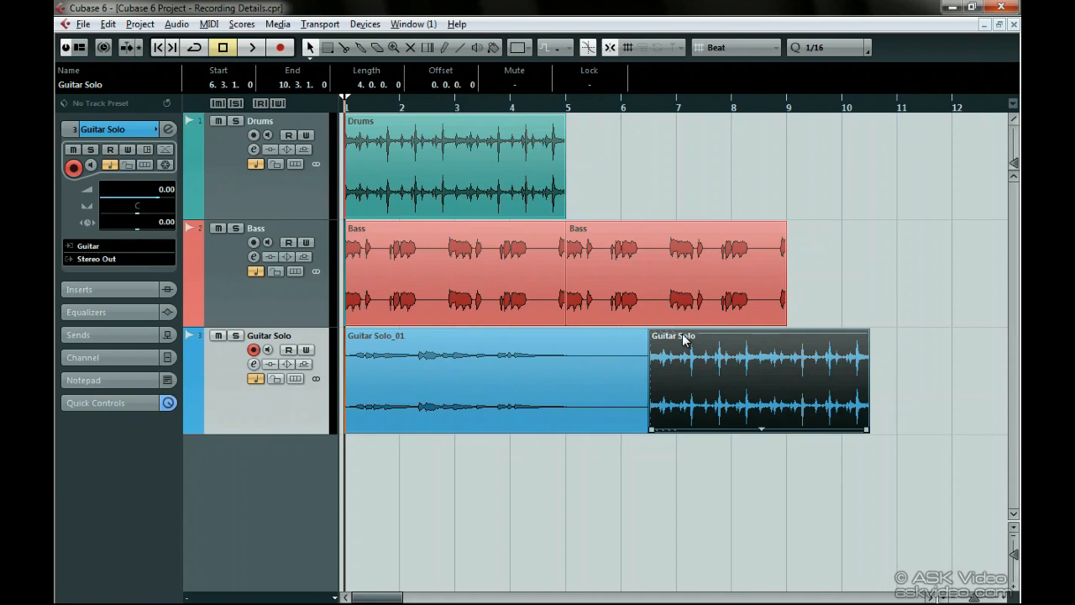
{"action": "left_click_drag", "start_coordinate": [685, 338], "coordinate": [604, 188]}
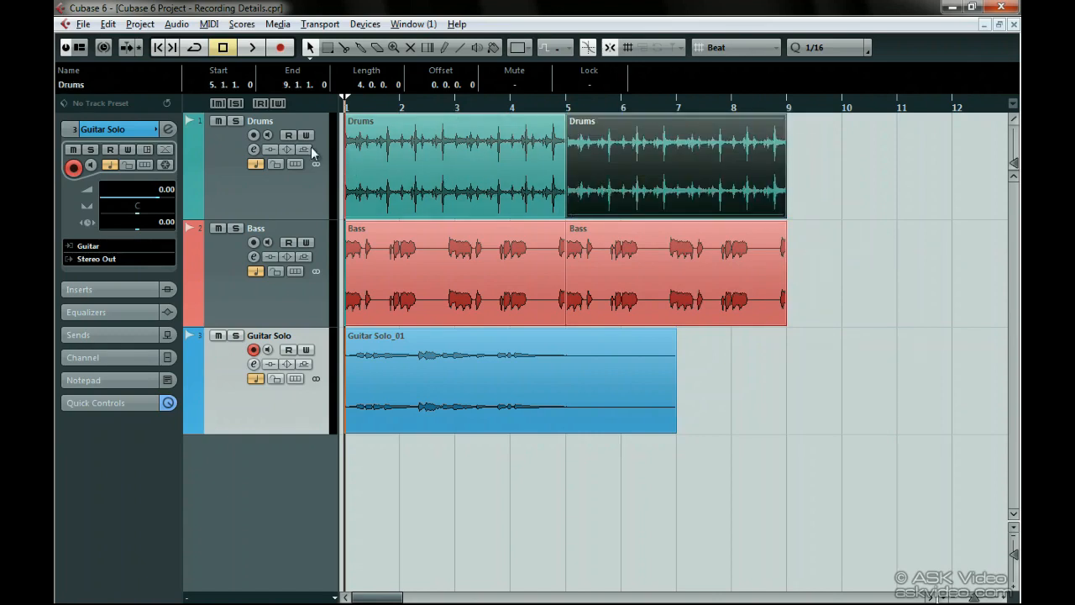
Step: Check the Info Line option in the window layout settings and inspect the info for the second Drums part and first Drums event
{"action": "left_click", "coordinate": [79, 52]}
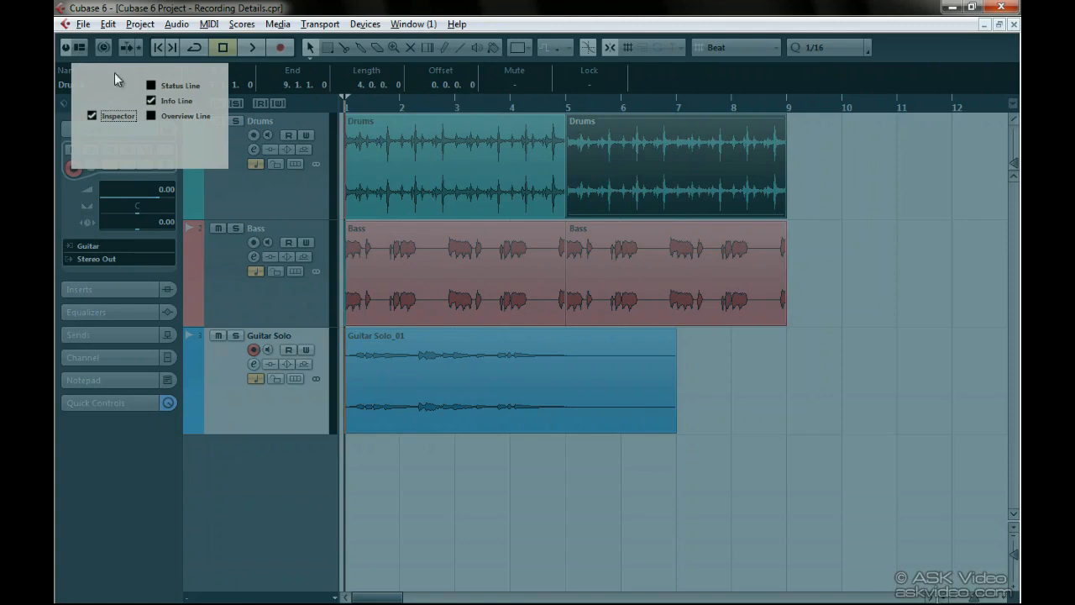
{"action": "left_click", "coordinate": [87, 53]}
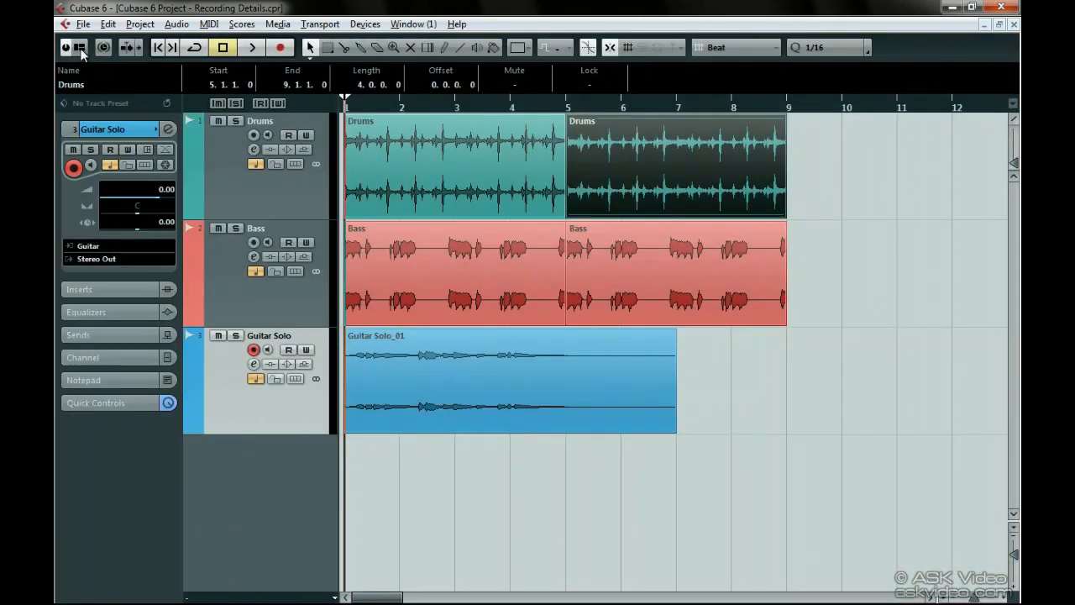
{"action": "left_click", "coordinate": [485, 483]}
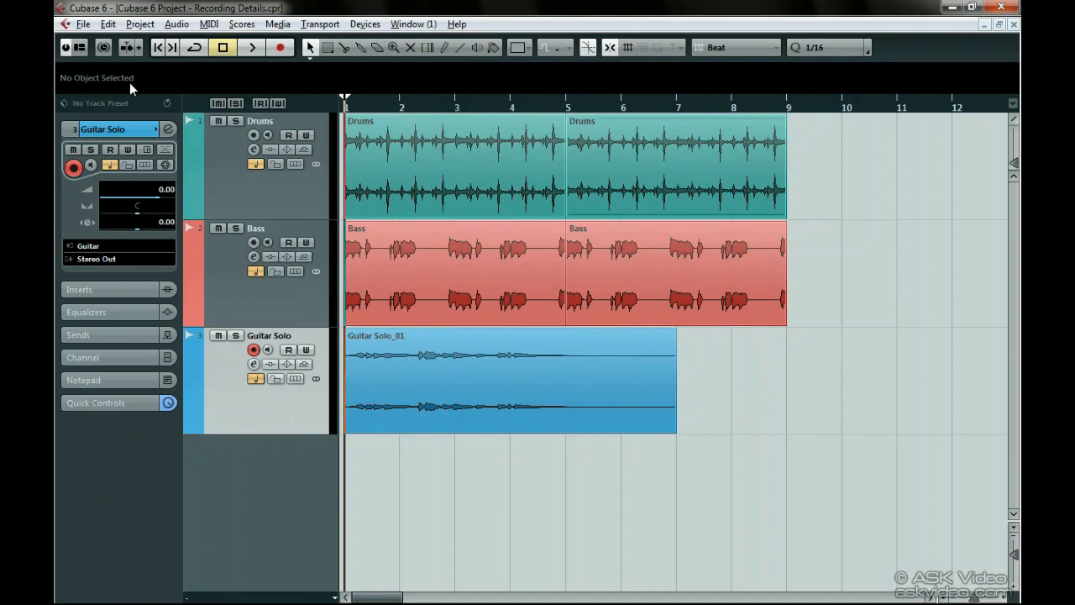
{"action": "left_click", "coordinate": [668, 188]}
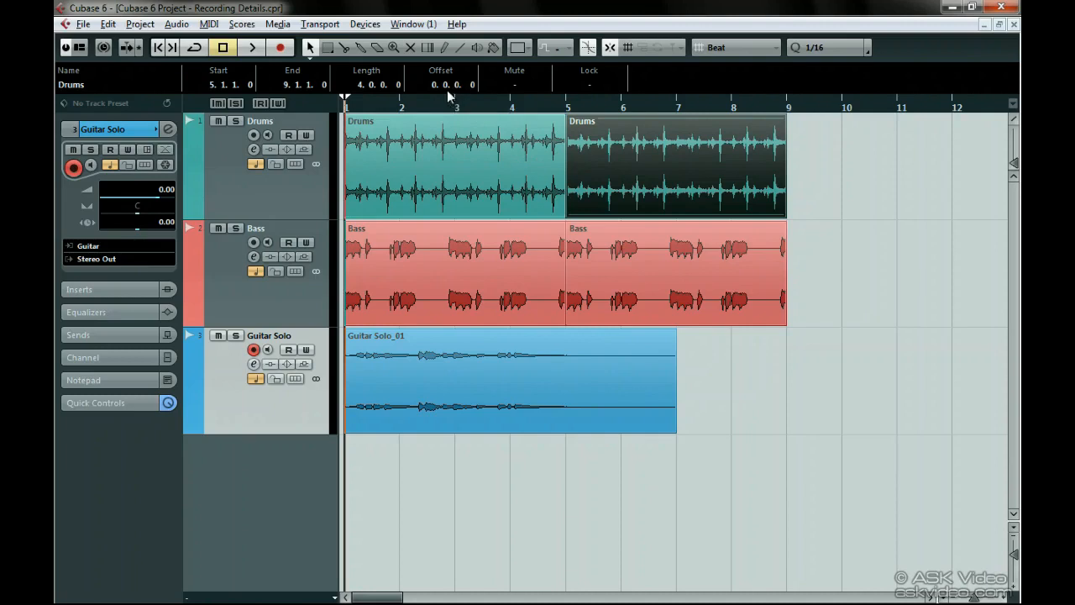
{"action": "left_click", "coordinate": [401, 139]}
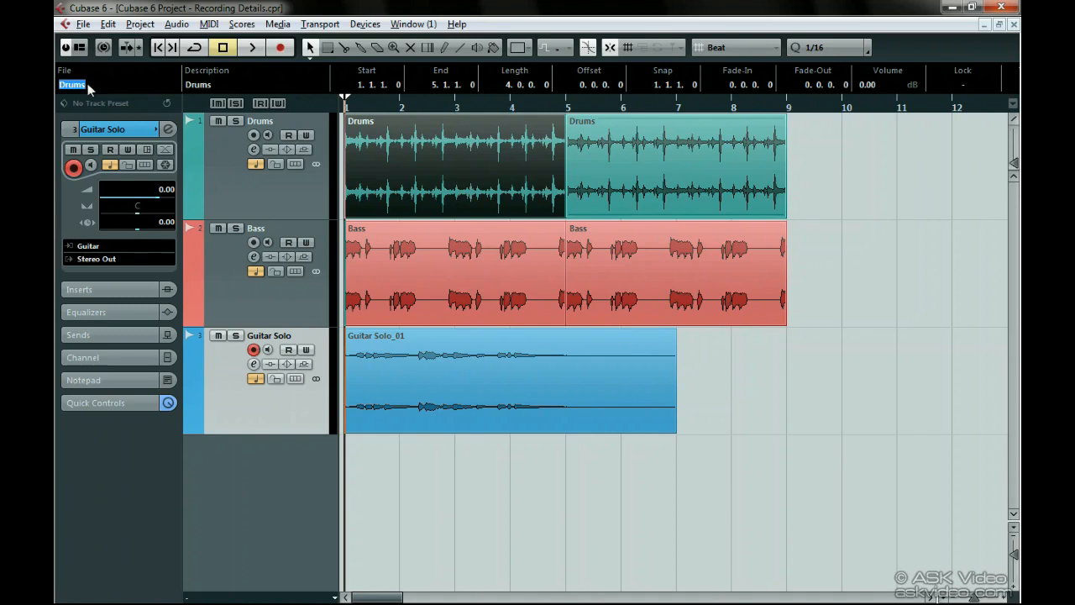
Step: Split the Guitar Solo_01 event at 3.4.1.0 with the Split tool
{"action": "right_click", "coordinate": [444, 350]}
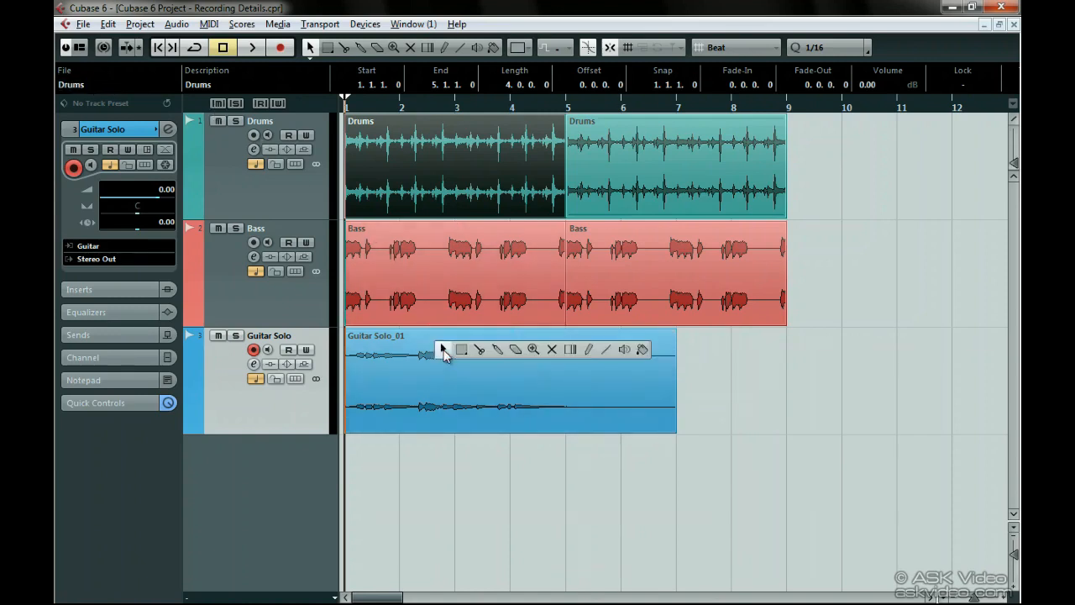
{"action": "left_click", "coordinate": [479, 350]}
{"action": "left_click", "coordinate": [496, 370]}
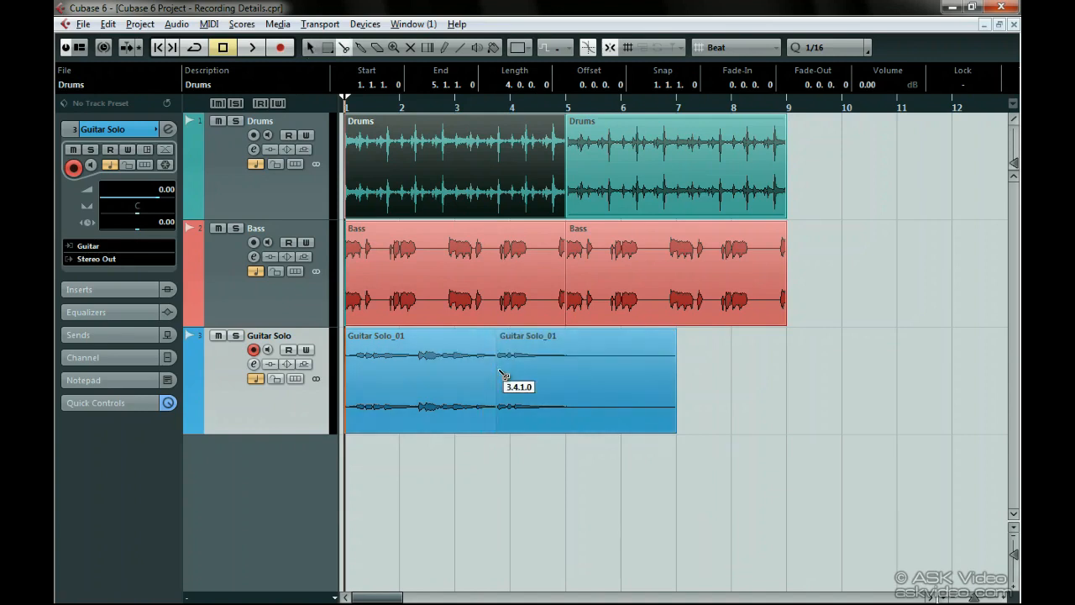
Step: Set the description of the first Guitar Solo_01 event to Part 1
{"action": "left_click", "coordinate": [449, 441]}
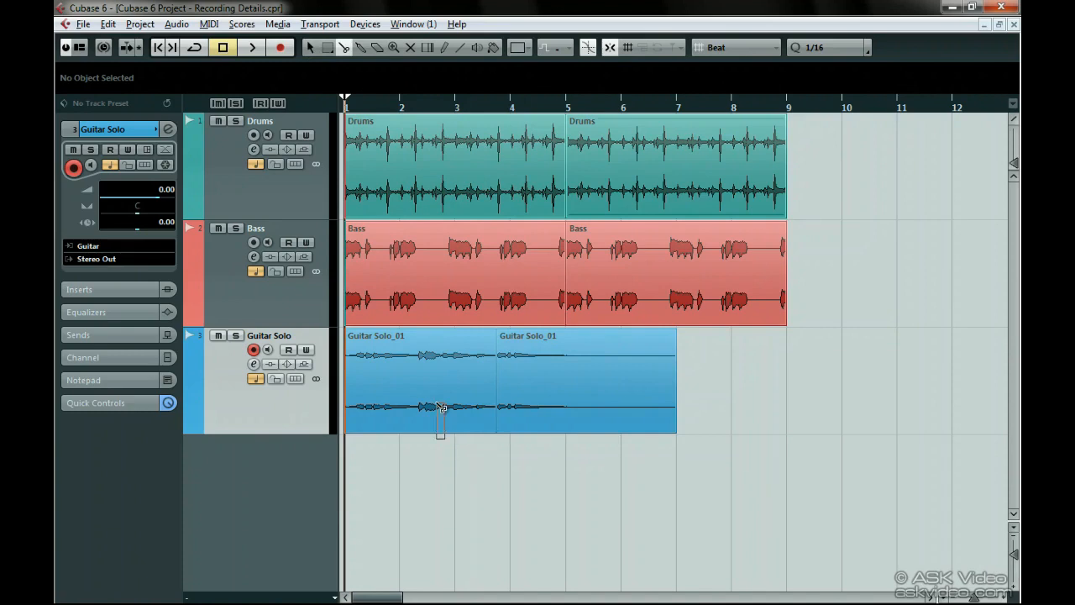
{"action": "left_click", "coordinate": [440, 411]}
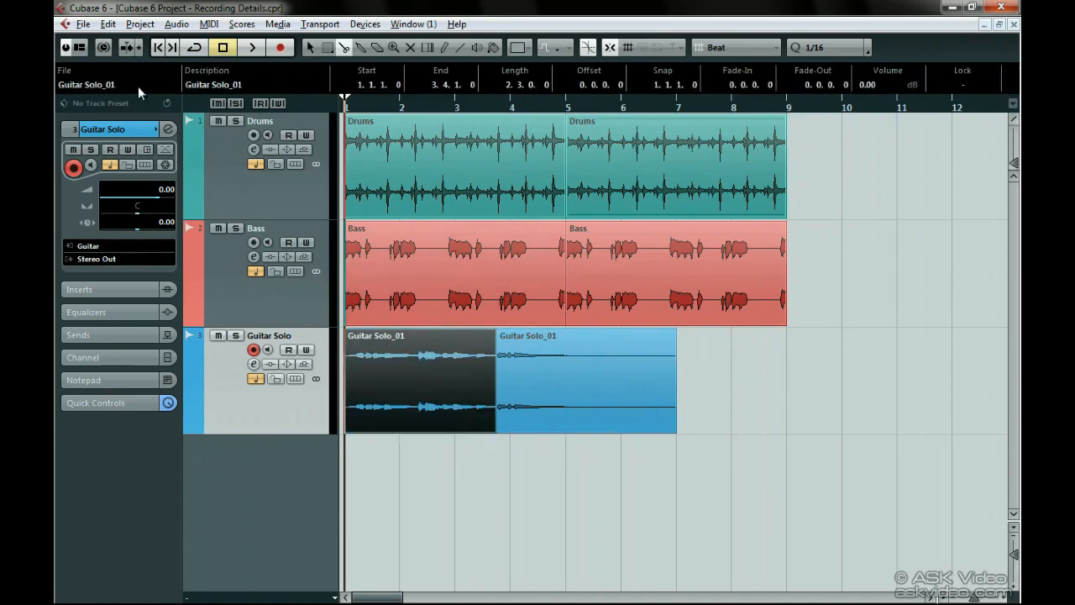
{"action": "left_click", "coordinate": [212, 87]}
{"action": "type", "text": "Part 1"}
{"action": "key", "text": "Return"}
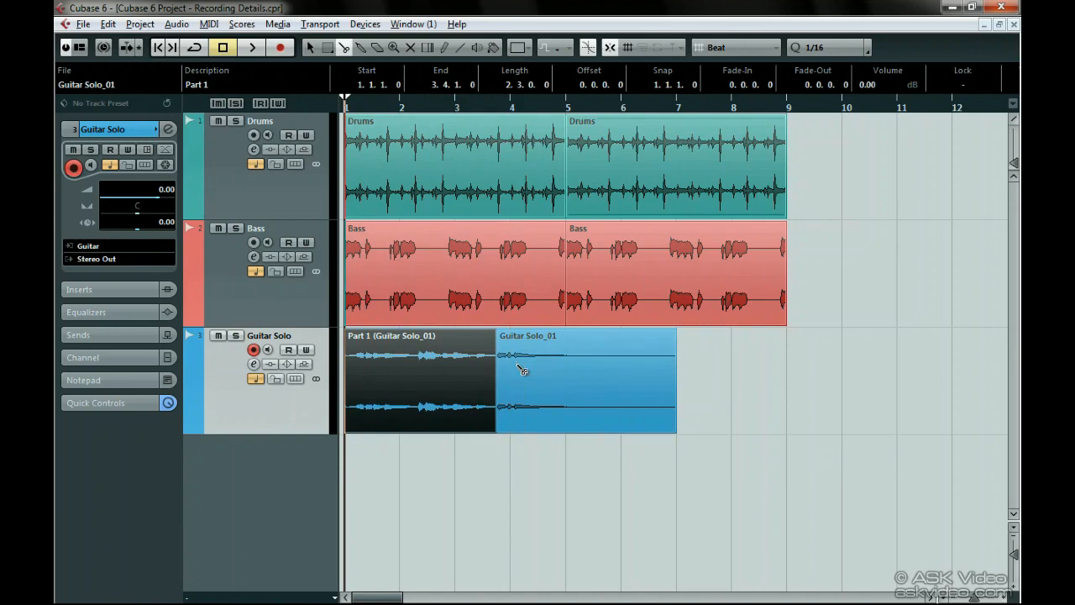
Step: Set the description of the second Guitar Solo_01 event to Part 2 and return to the Object Selection tool
{"action": "left_click", "coordinate": [521, 454]}
{"action": "left_click", "coordinate": [514, 413]}
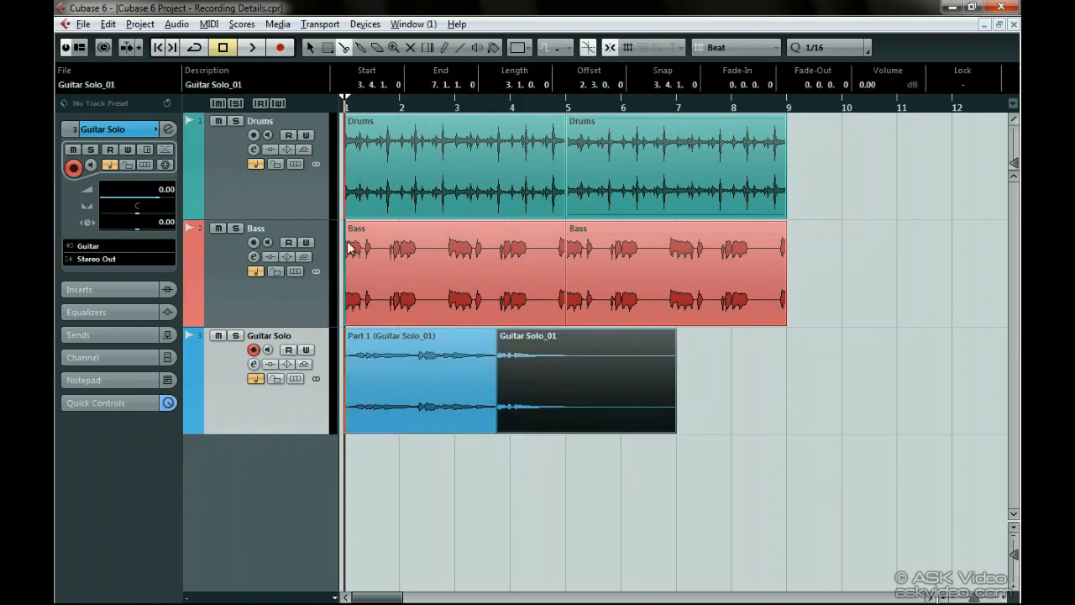
{"action": "left_click", "coordinate": [197, 85]}
{"action": "type", "text": "Part 2"}
{"action": "key", "text": "Return"}
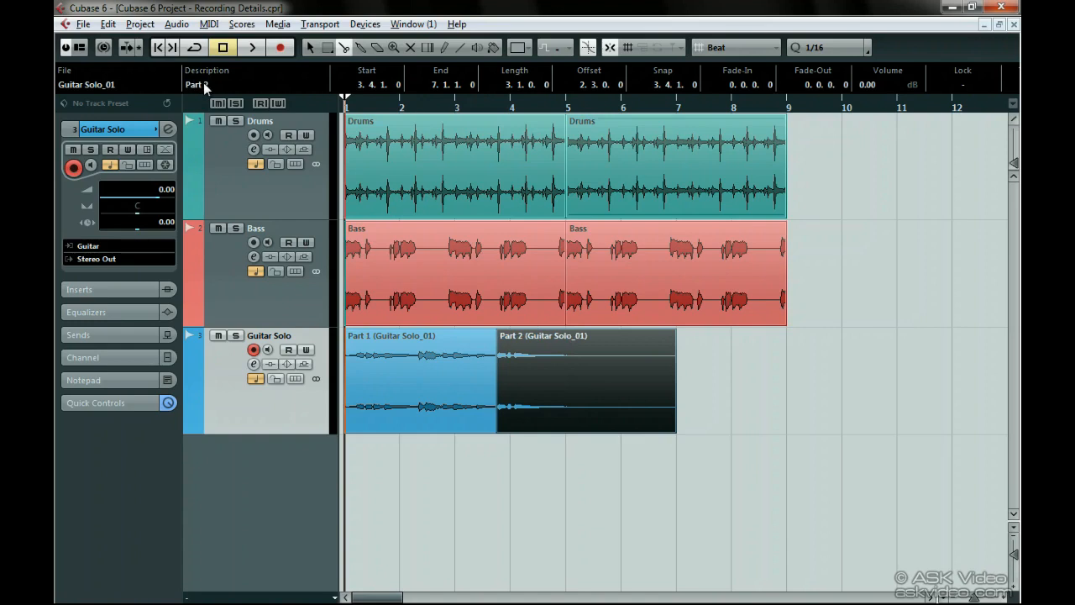
{"action": "right_click", "coordinate": [417, 458]}
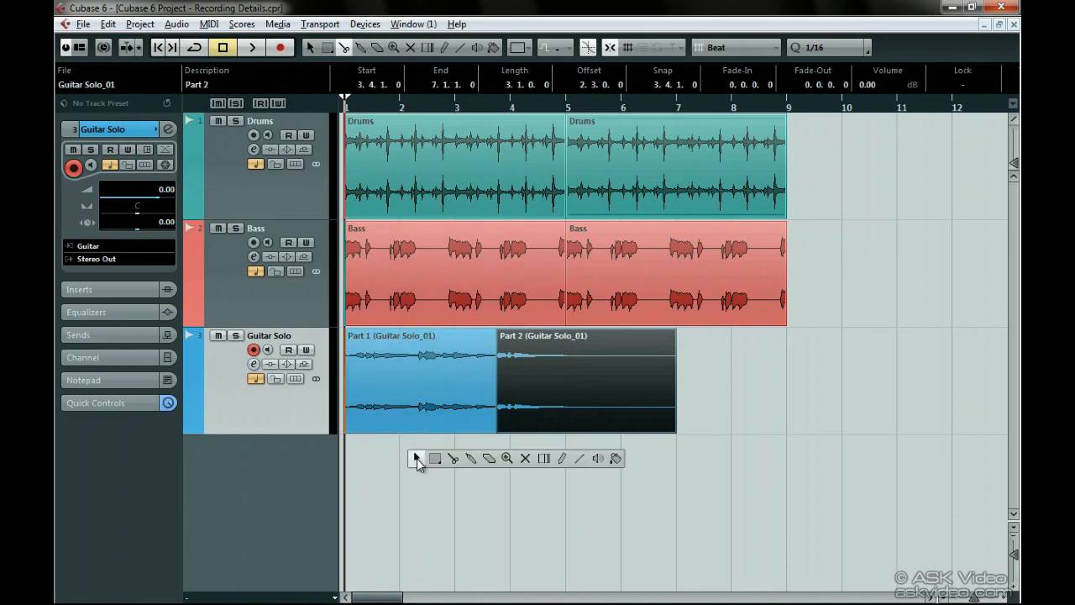
{"action": "left_click", "coordinate": [417, 458]}
{"action": "left_click", "coordinate": [417, 458]}
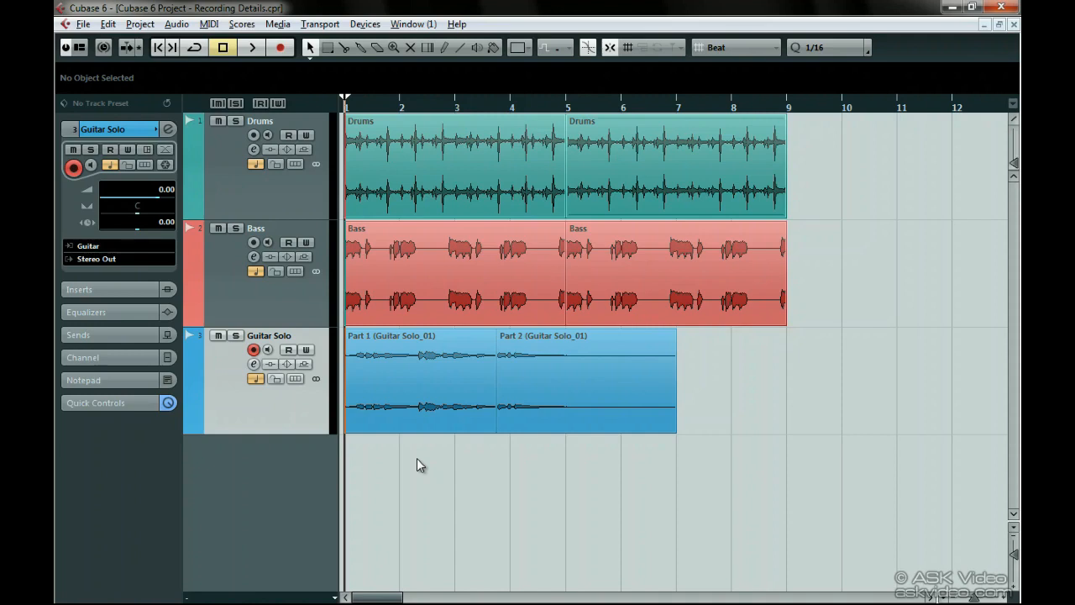
{"action": "left_click", "coordinate": [370, 403]}
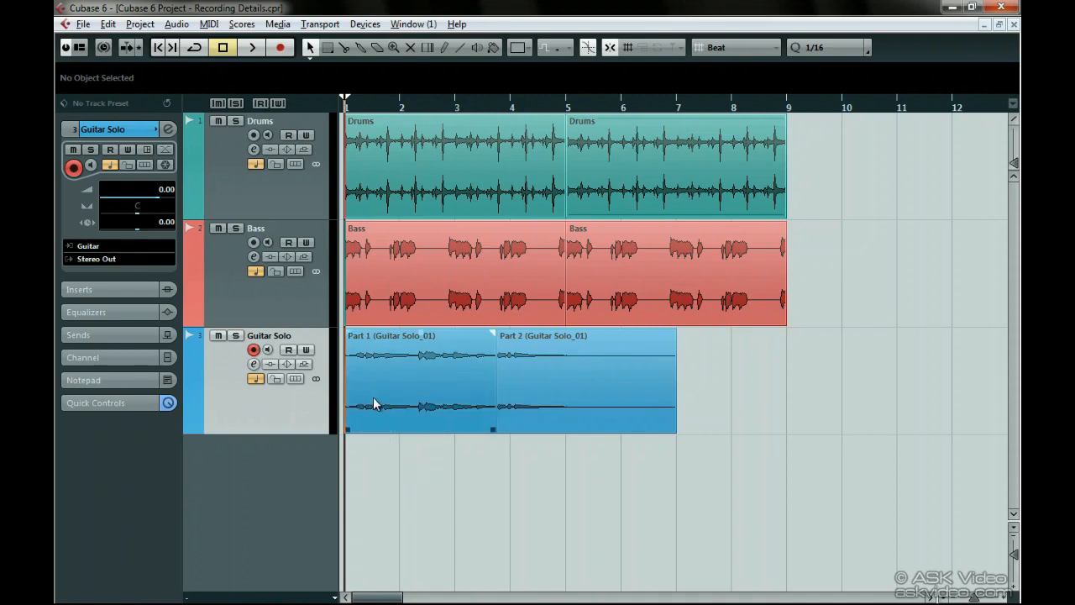
{"action": "left_click", "coordinate": [506, 393]}
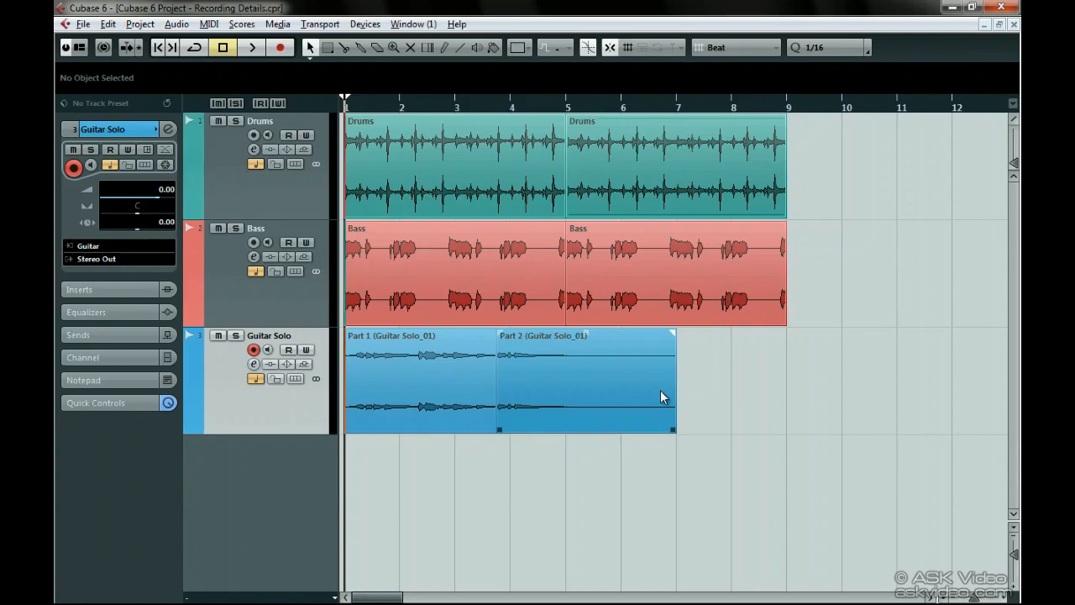
Step: Set Auto Monitoring to Tapemachine Style in the VST preferences and confirm
{"action": "key", "text": "ctrl+comma"}
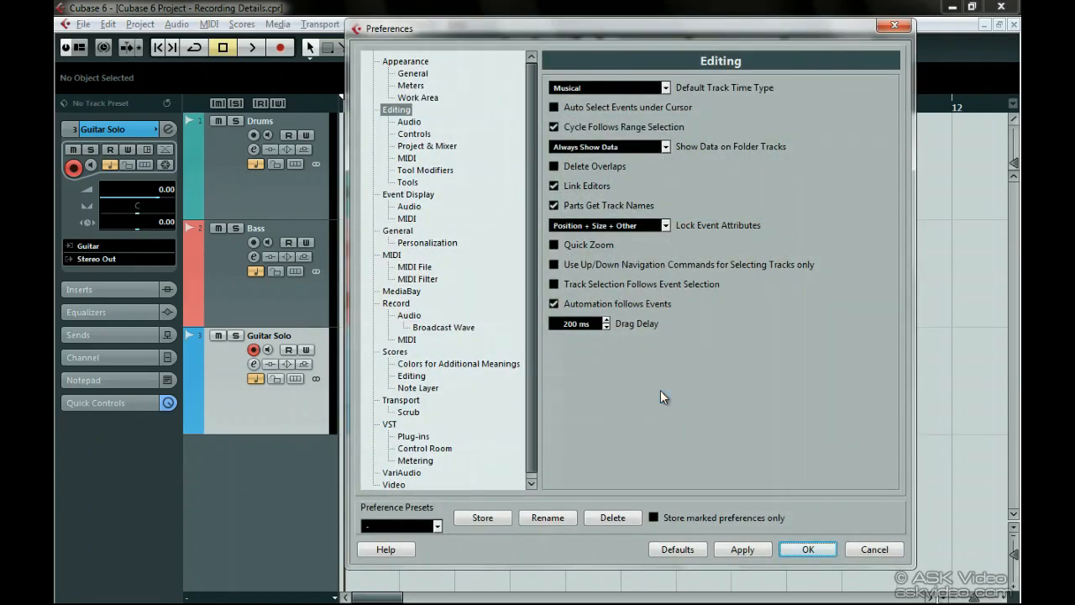
{"action": "left_click", "coordinate": [389, 425]}
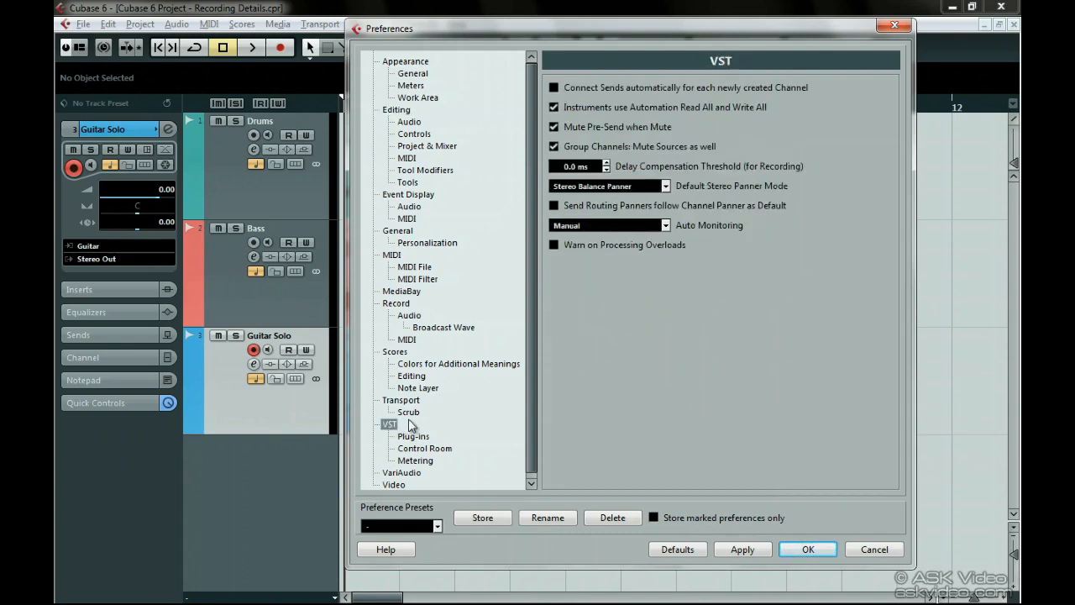
{"action": "left_click", "coordinate": [667, 227]}
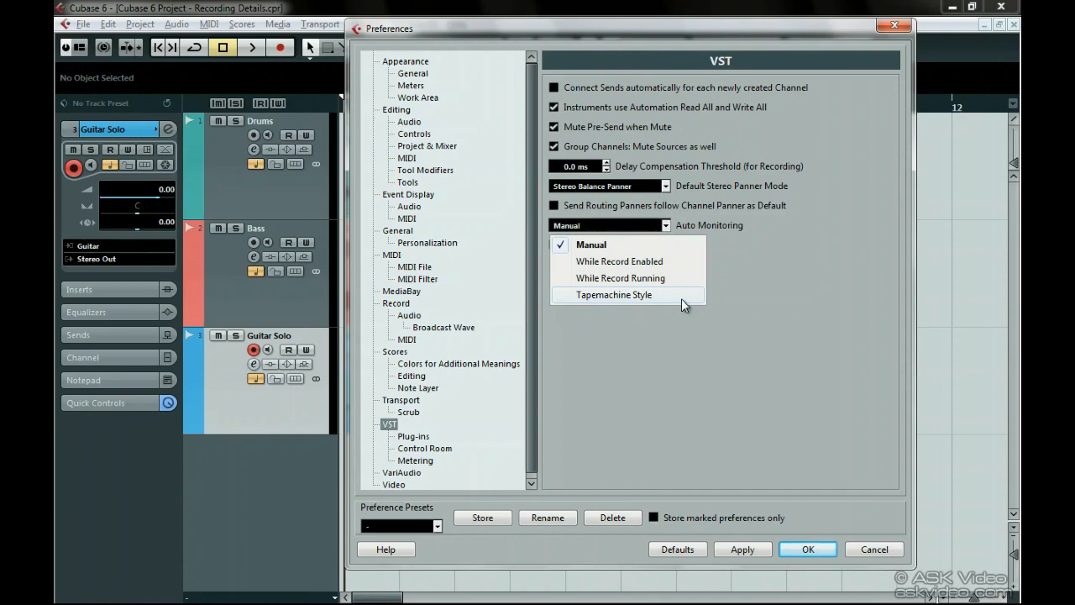
{"action": "left_click", "coordinate": [681, 295]}
{"action": "key", "text": "Return"}
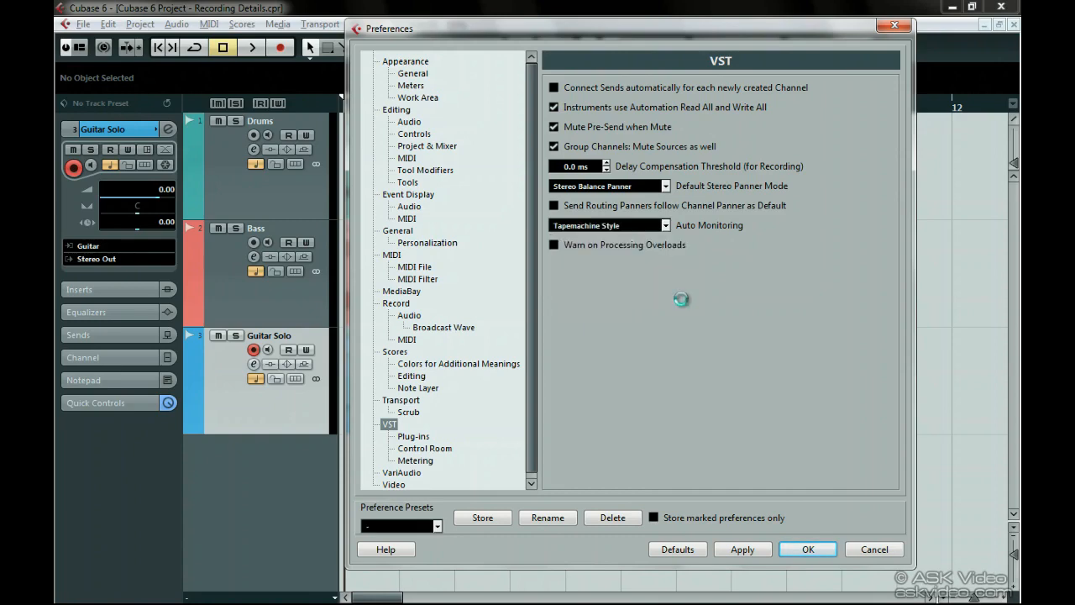